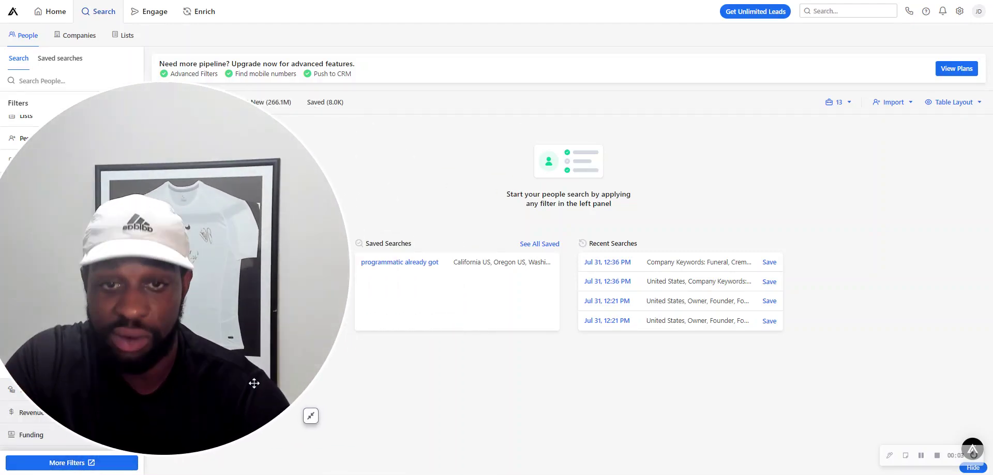
drag(224, 355, 258, 377)
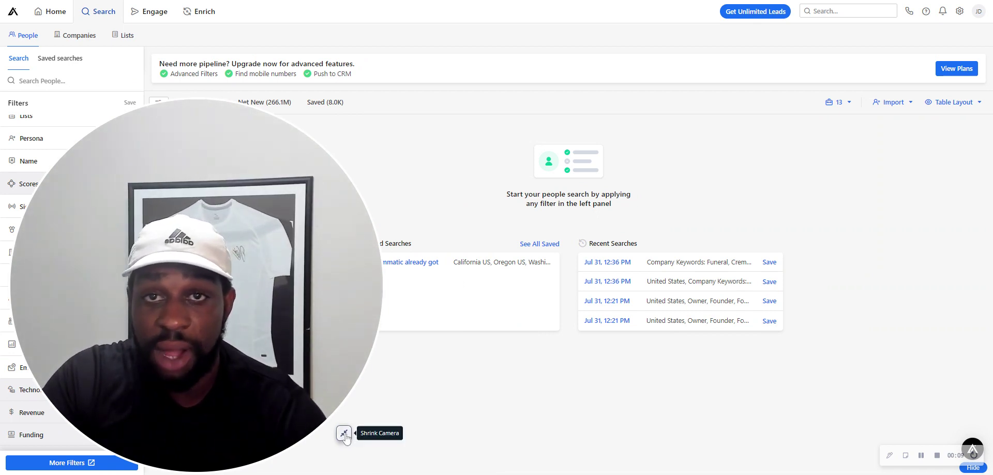
click(344, 434)
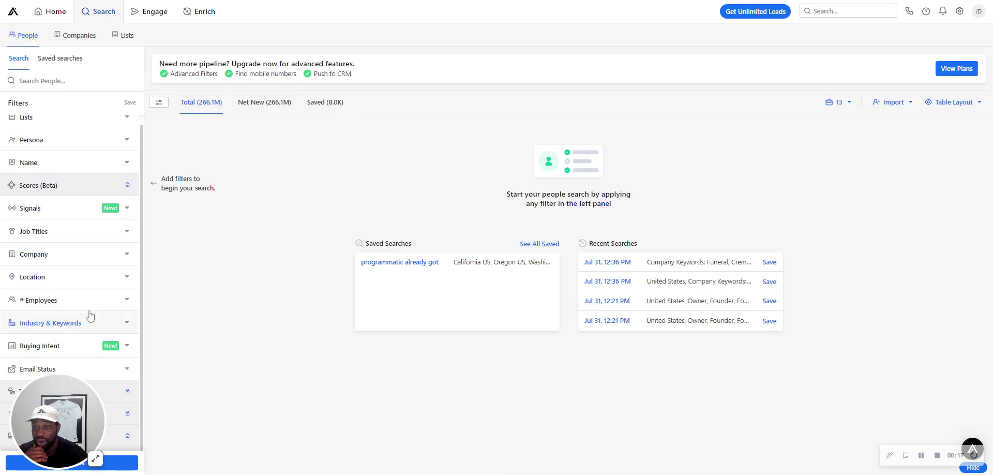
Step: Filter the people search to contacts whose business email status is Verified, and collapse the Email Status filter
scroll(125, 336, down, 1)
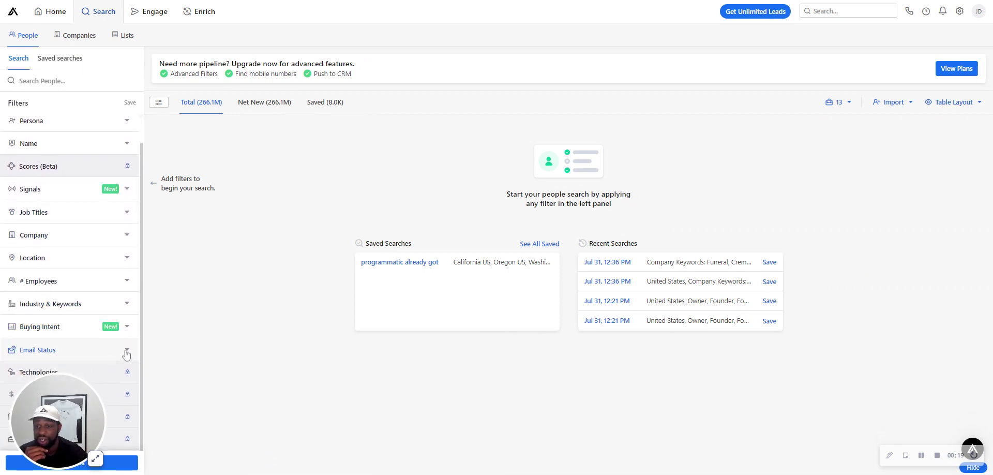
click(126, 353)
scroll(78, 329, down, 3)
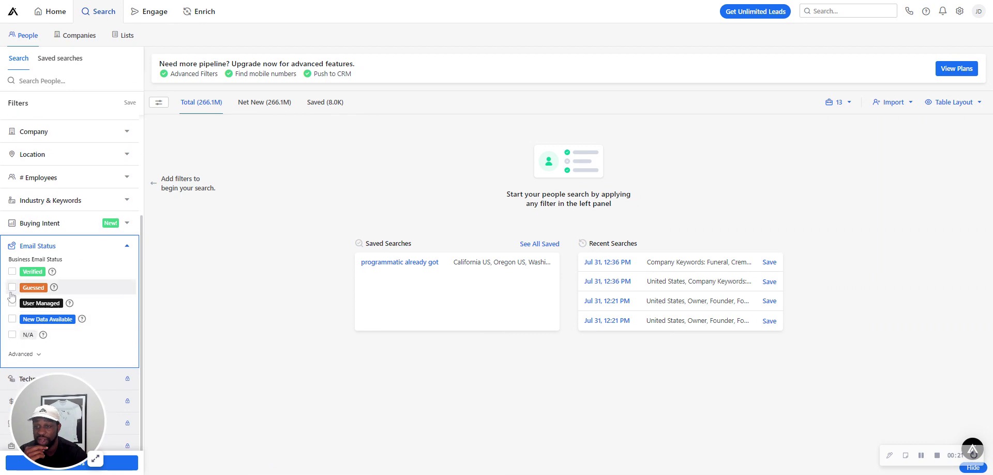
click(12, 271)
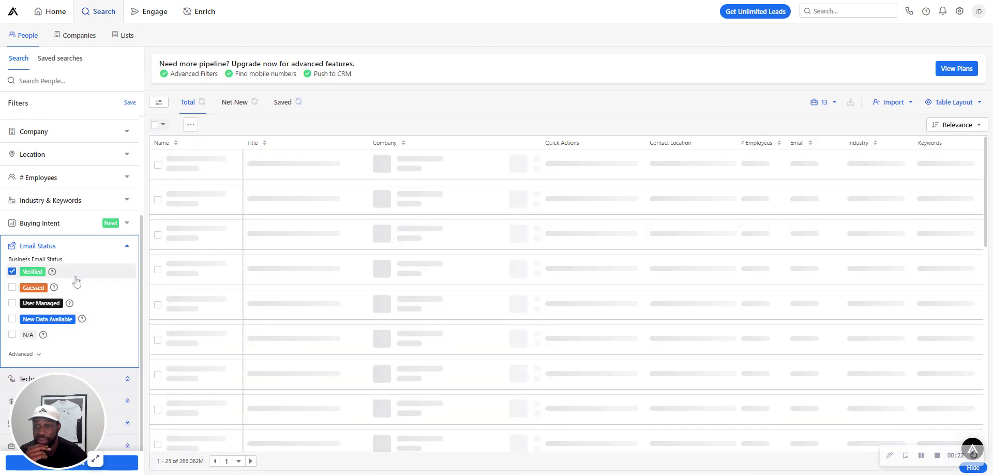
scroll(81, 281, up, 2)
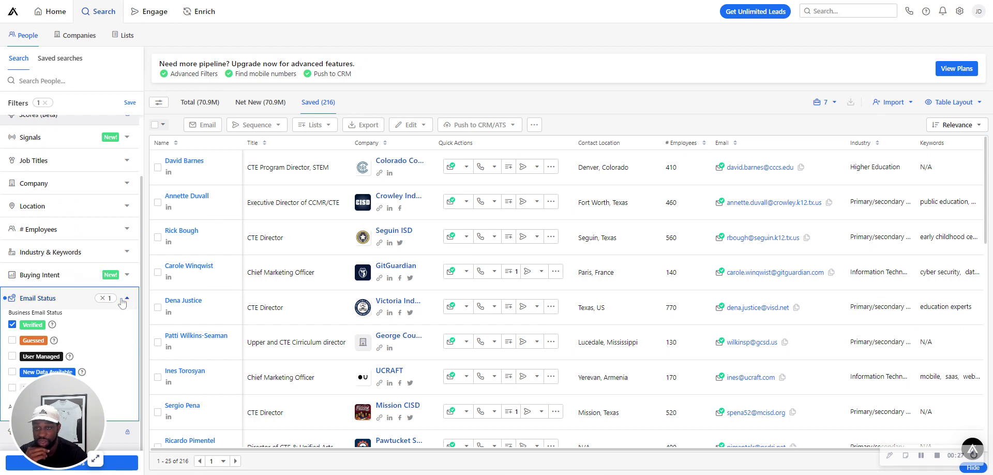
click(126, 299)
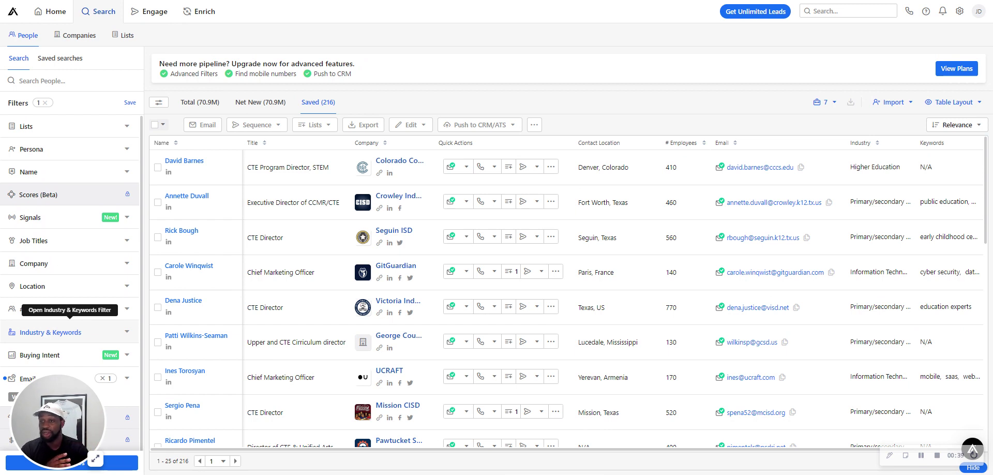
Step: Exclude the marketing & advertising industry from the people search using the advanced industry settings
click(70, 332)
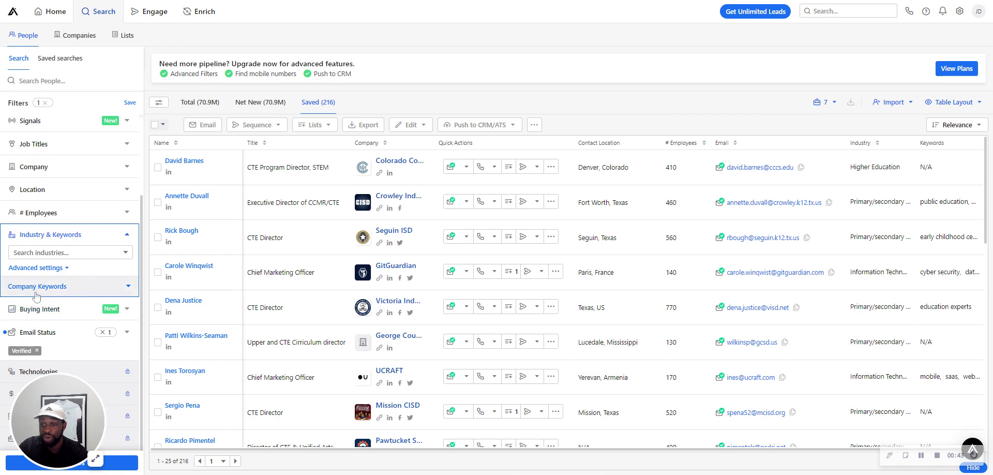
click(113, 292)
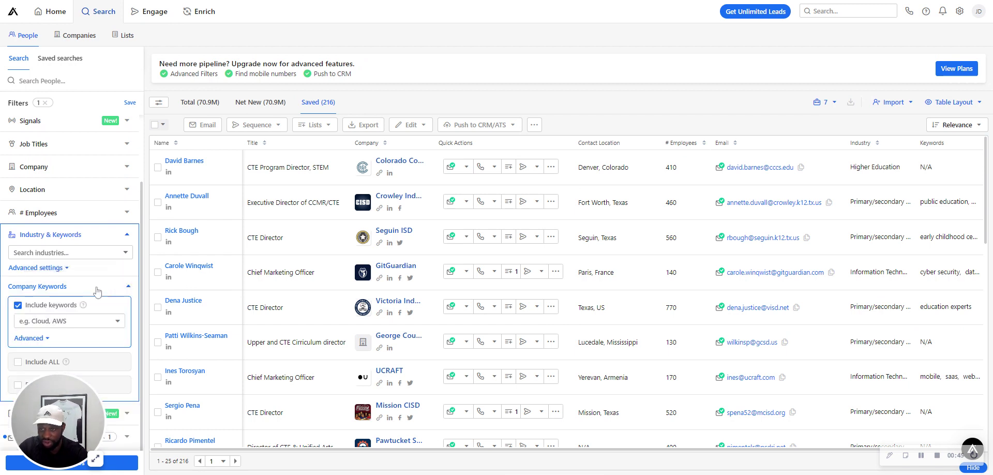
click(56, 268)
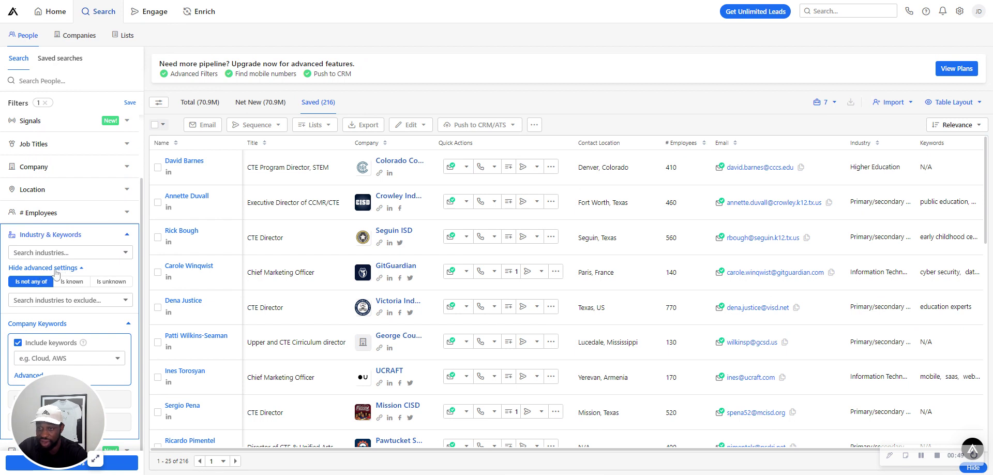
click(55, 299)
click(51, 301)
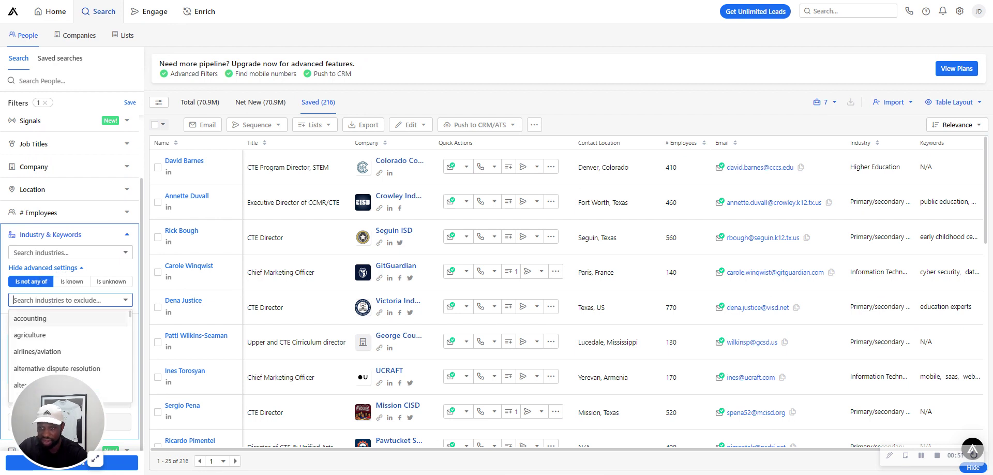
text(mark)
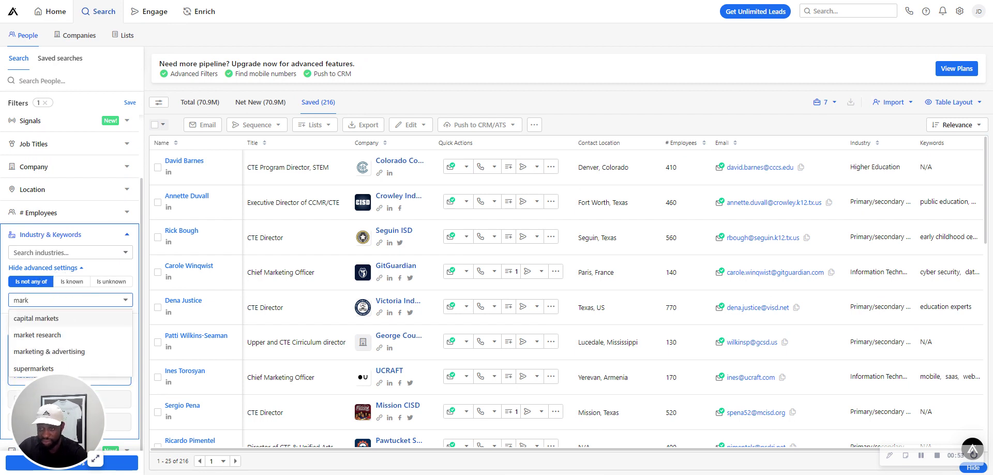
click(73, 351)
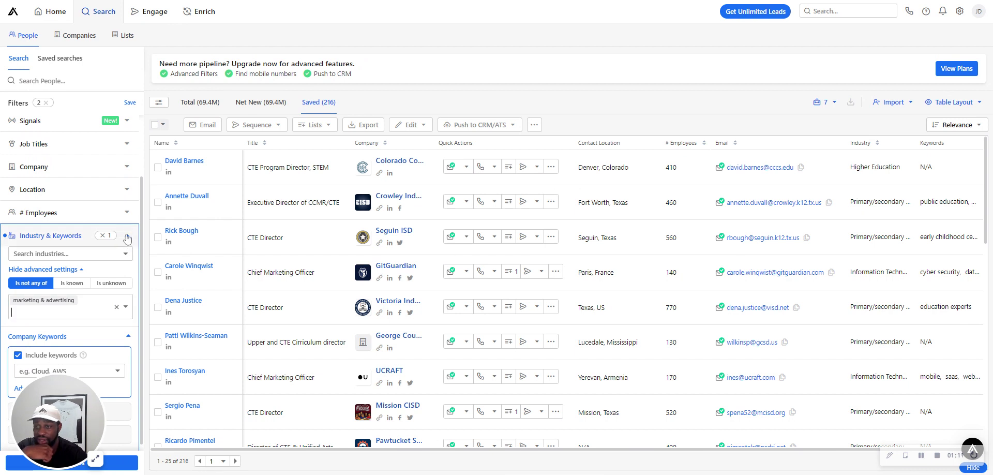
Step: Enable keyword exclusion under Company Keywords and add "google ads" as an excluded keyword
scroll(70, 323, down, 1)
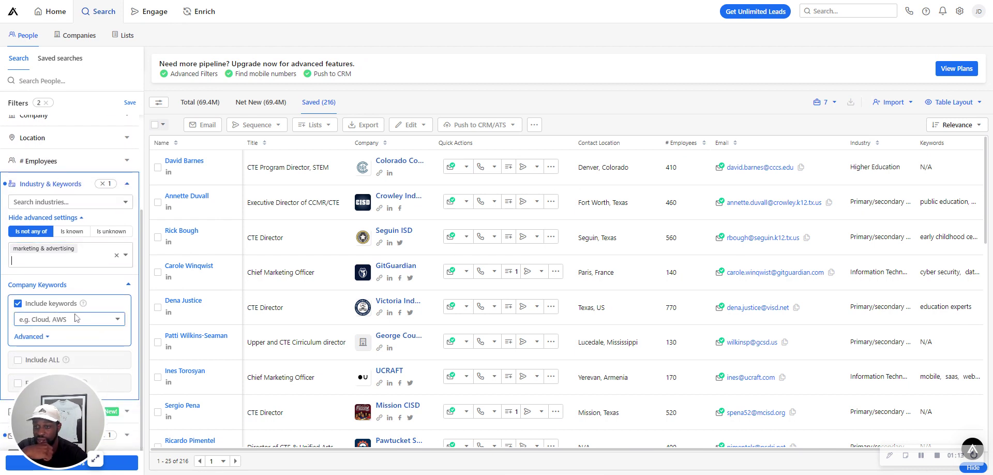
click(28, 336)
scroll(31, 321, down, 2)
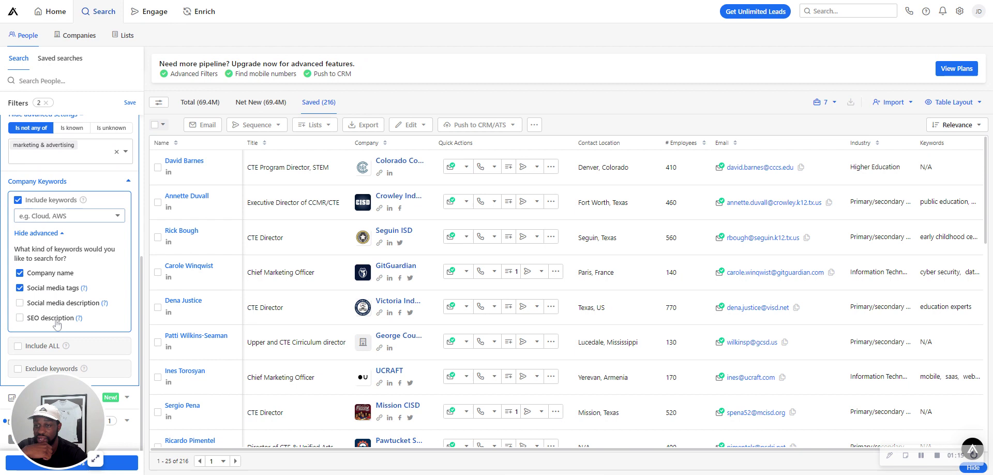
scroll(28, 282, down, 1)
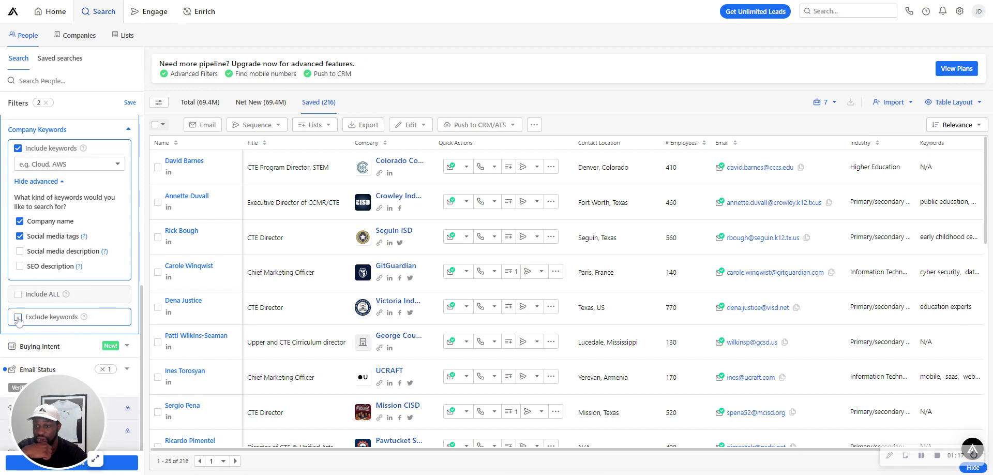
click(18, 317)
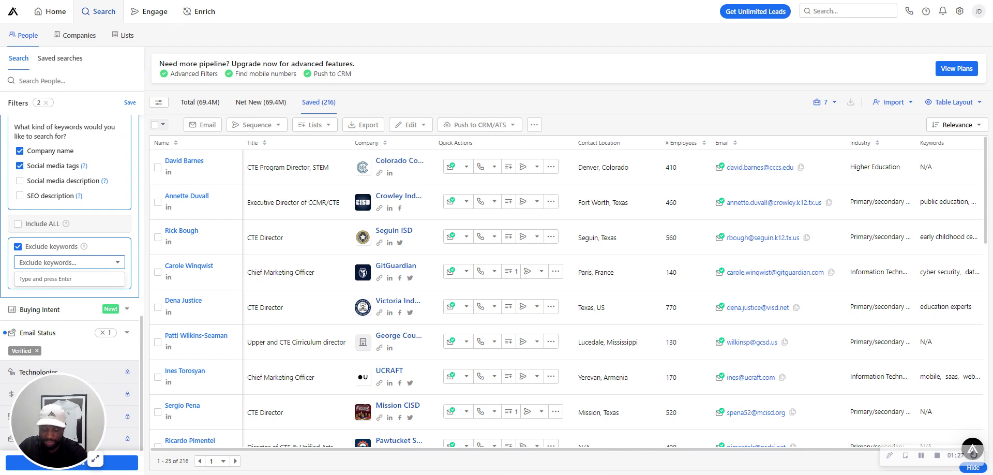
text(google ads)
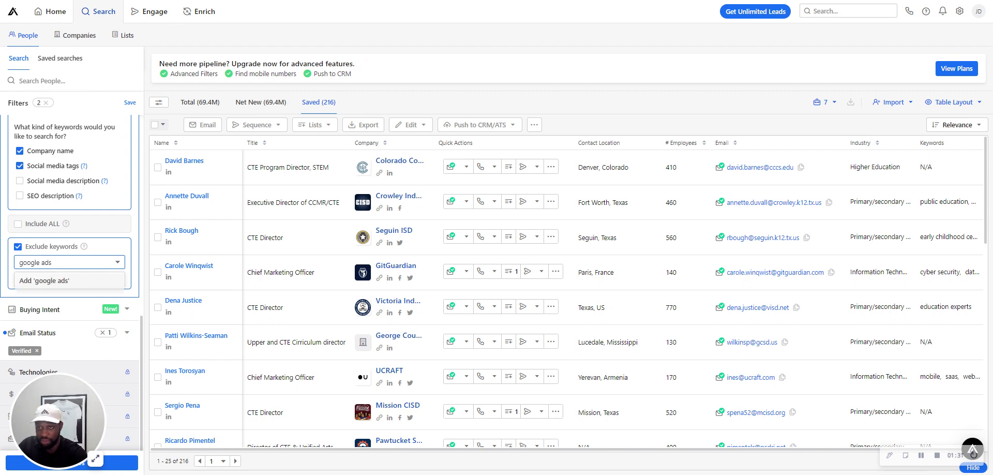
key(Return)
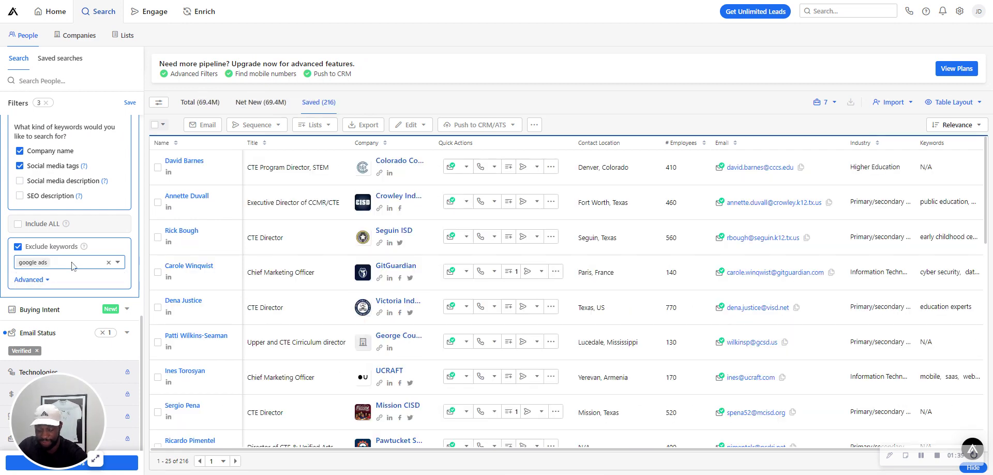
Step: Add "facebook ads" and "sales funnel" to the excluded company keywords, and collapse the Industry & Keywords filter
text(facebook a)
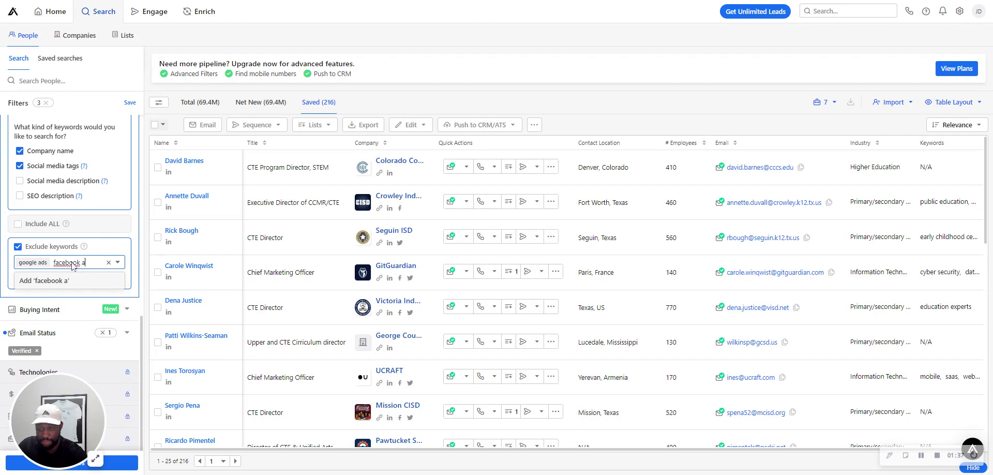
text(ds)
key(Return)
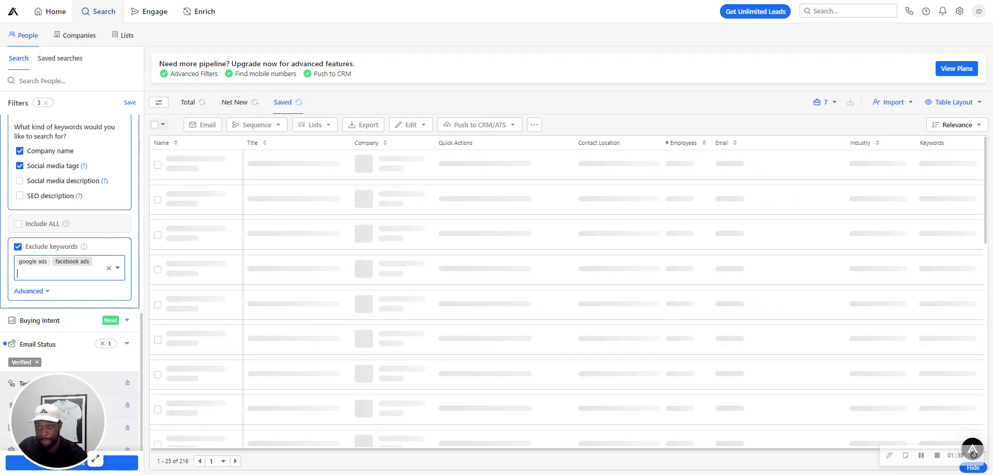
text(sales funne)
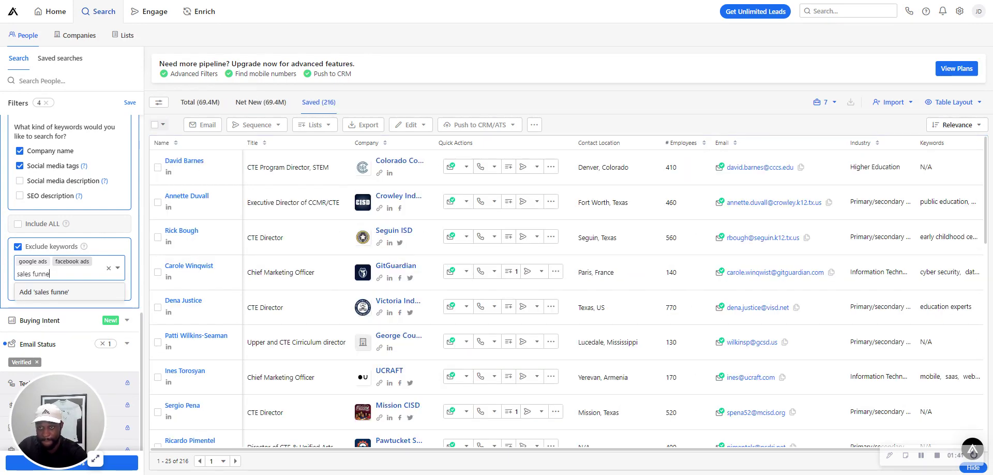
text(l)
key(Return)
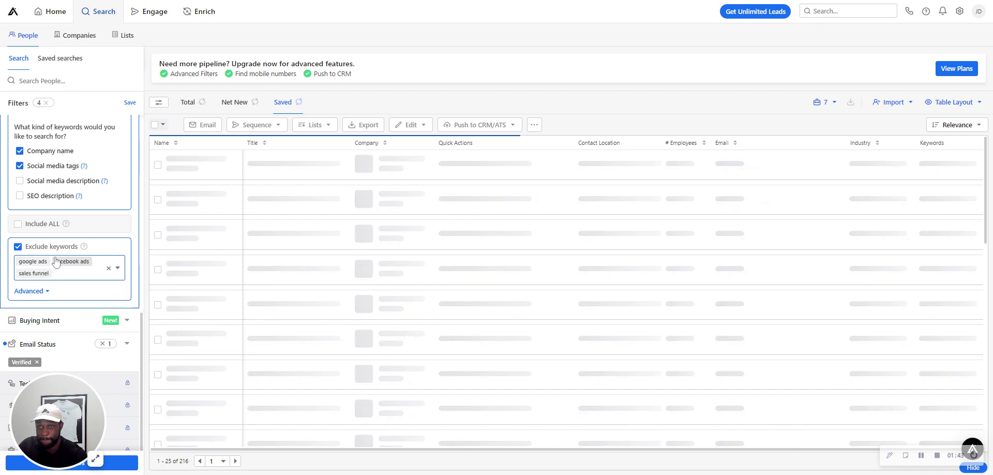
scroll(57, 255, up, 5)
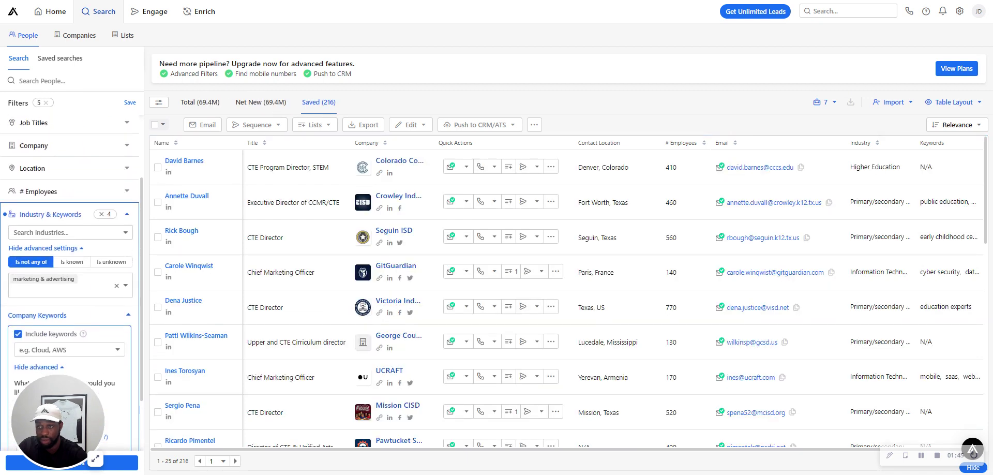
click(124, 219)
Step: Restrict the contact location to United States and collapse the Location filter
scroll(113, 241, up, 3)
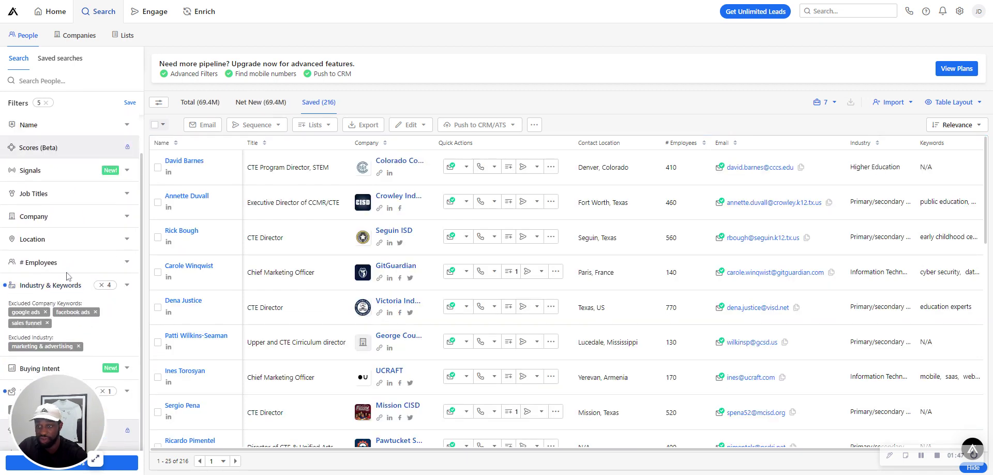
scroll(113, 241, up, 2)
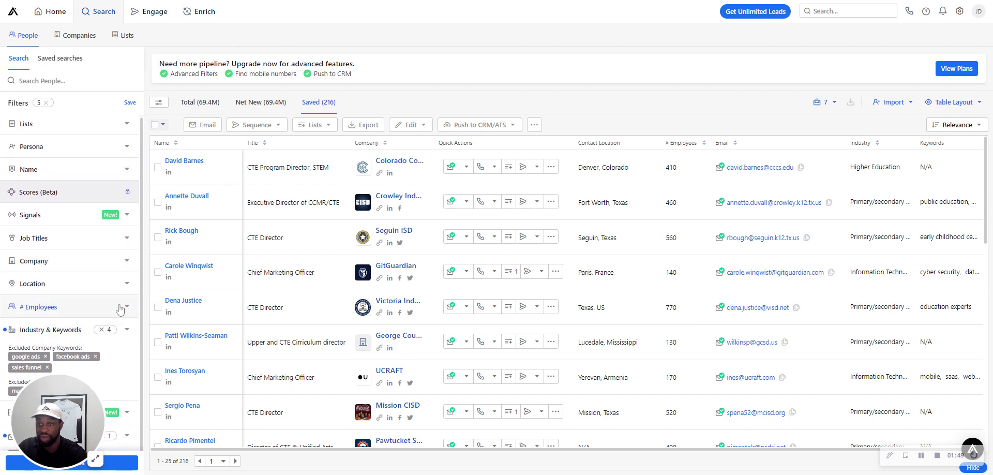
click(127, 284)
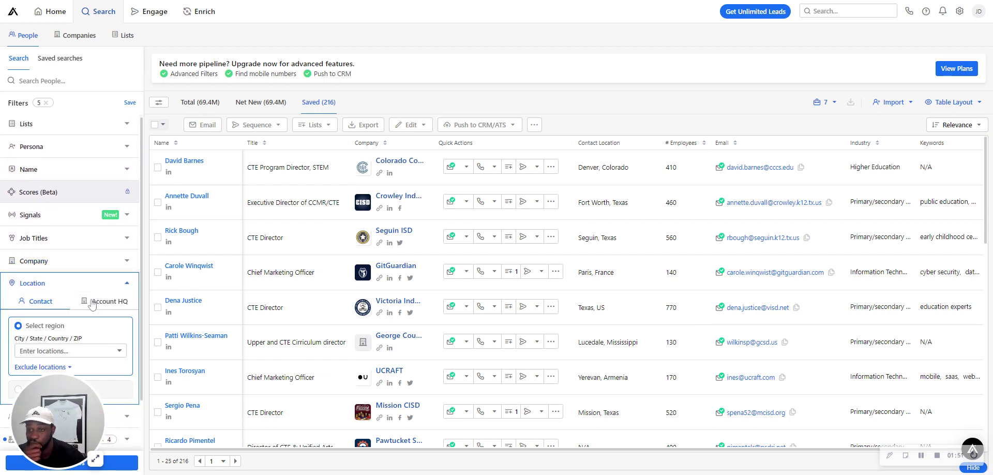
scroll(83, 298, down, 2)
click(60, 302)
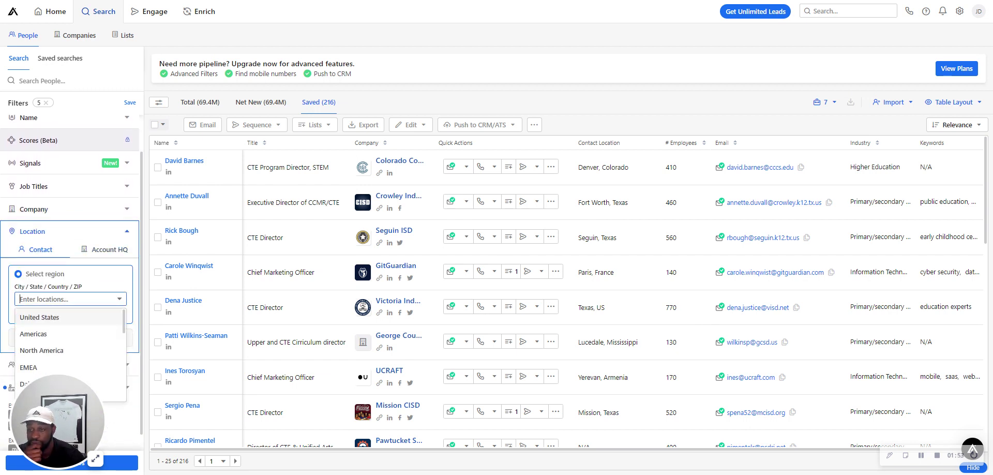
click(78, 317)
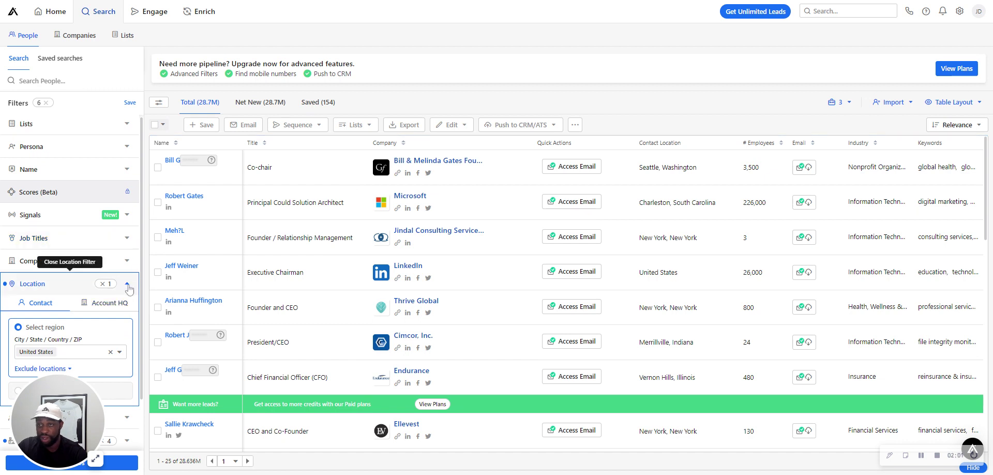
click(129, 286)
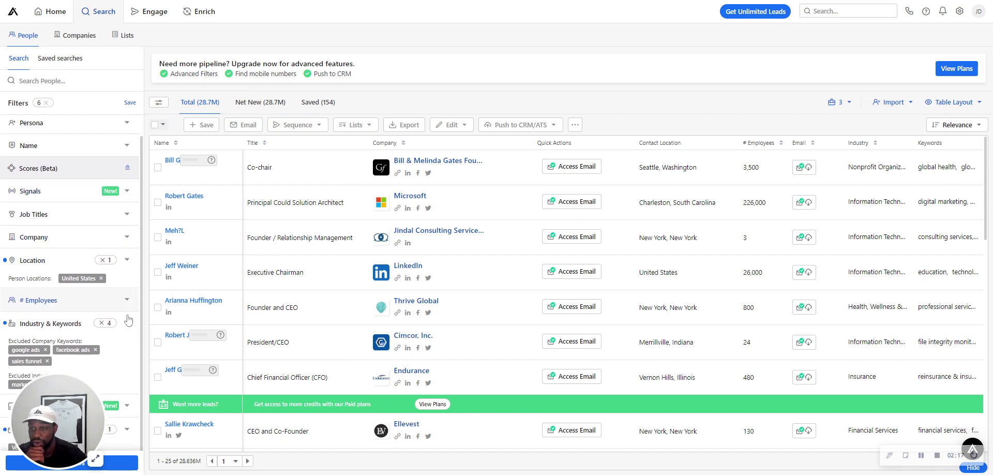
Step: Add "funeral" as an included company keyword in the Industry & Keywords filter
scroll(119, 266, down, 2)
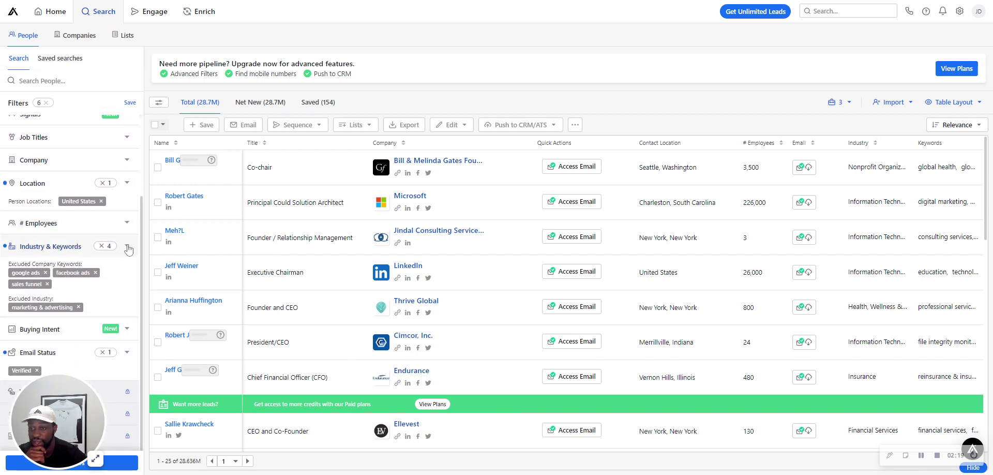
click(127, 249)
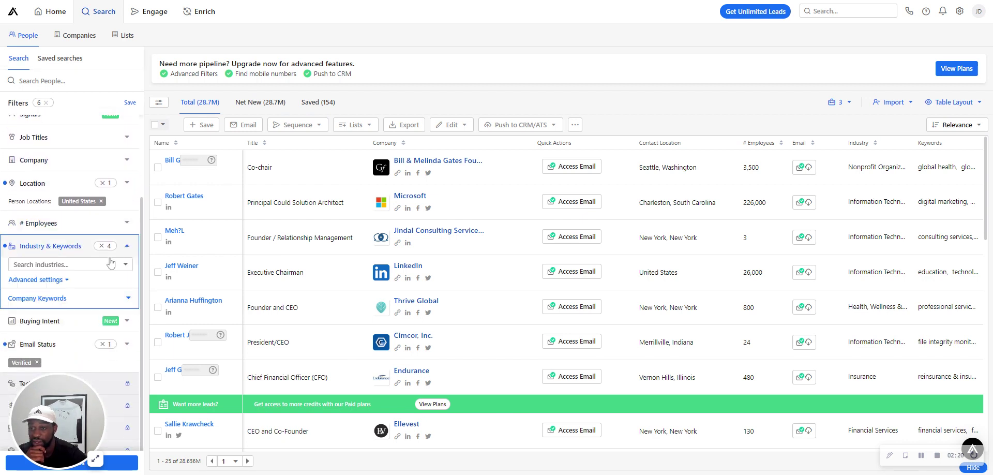
click(56, 299)
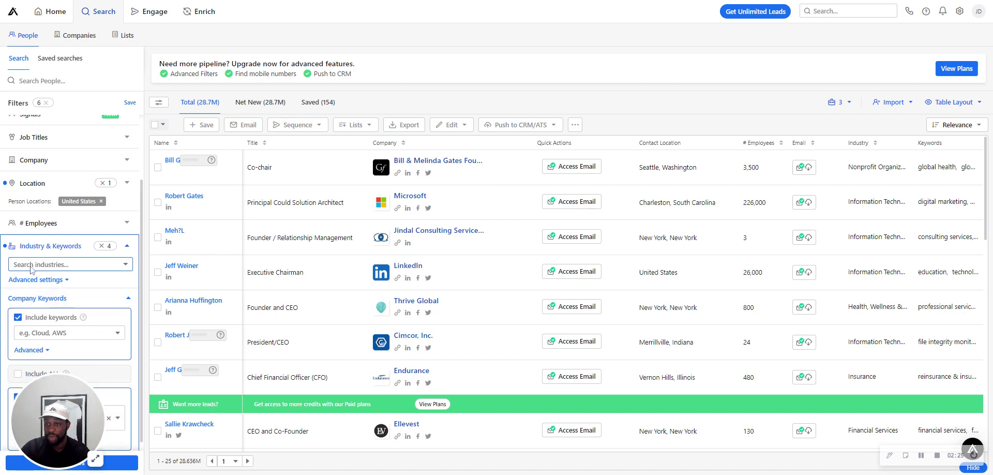
click(59, 335)
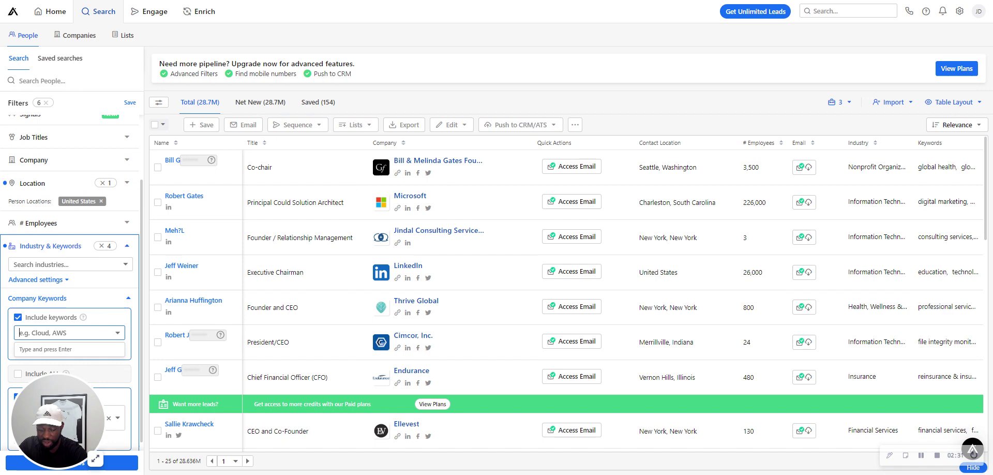
text(fun)
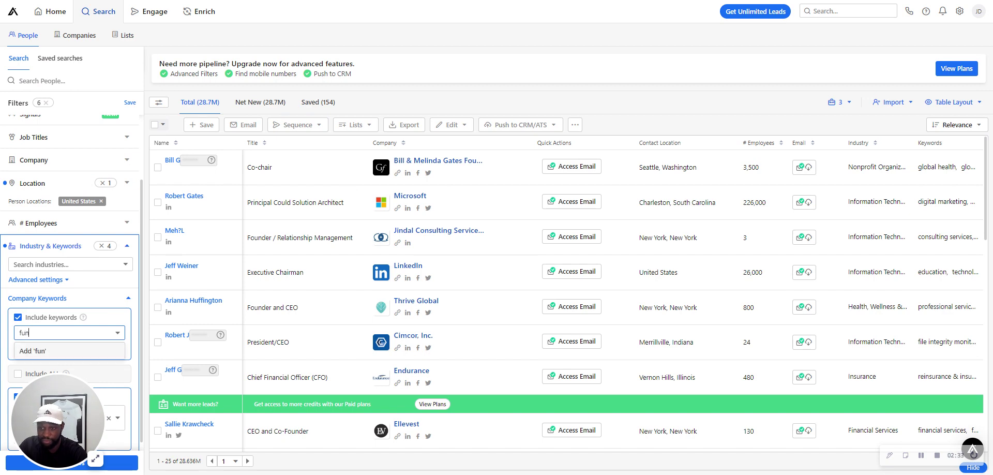
text(eral)
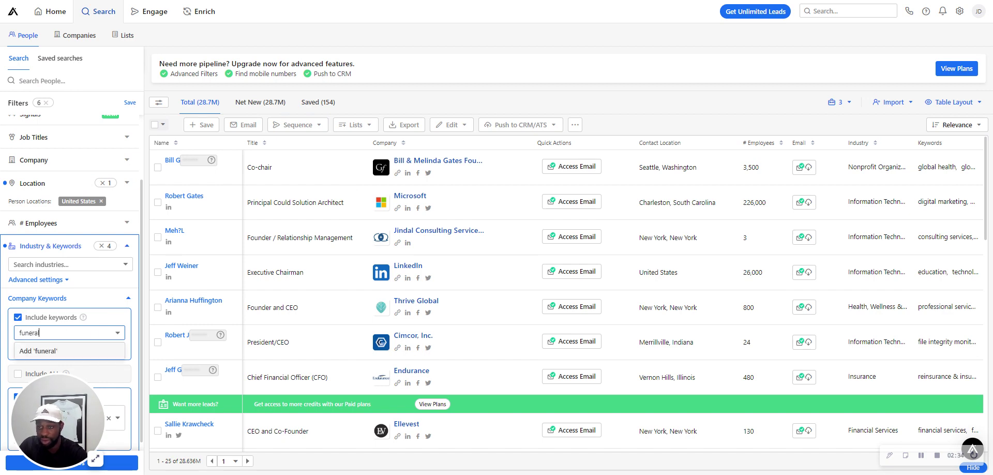
key(Return)
Step: Add "cremation" to the included company keywords and collapse the Industry & Keywords filter
text(cre)
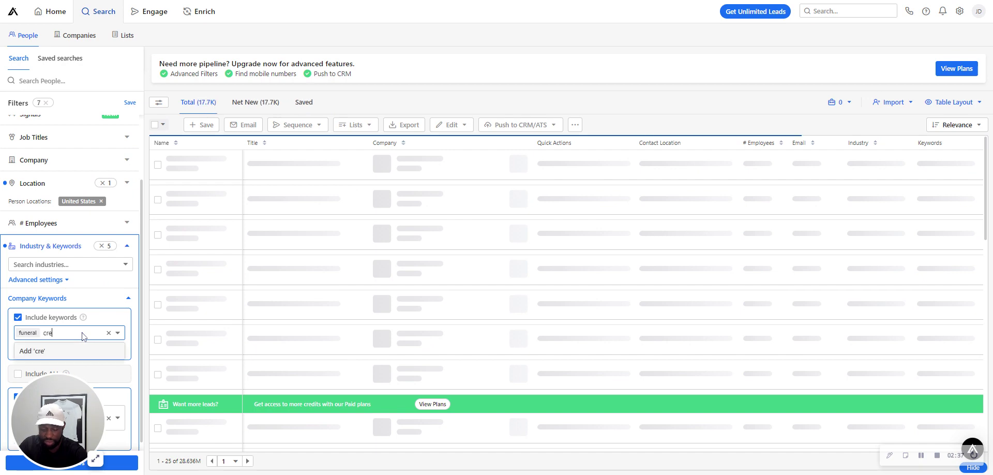
text(mation)
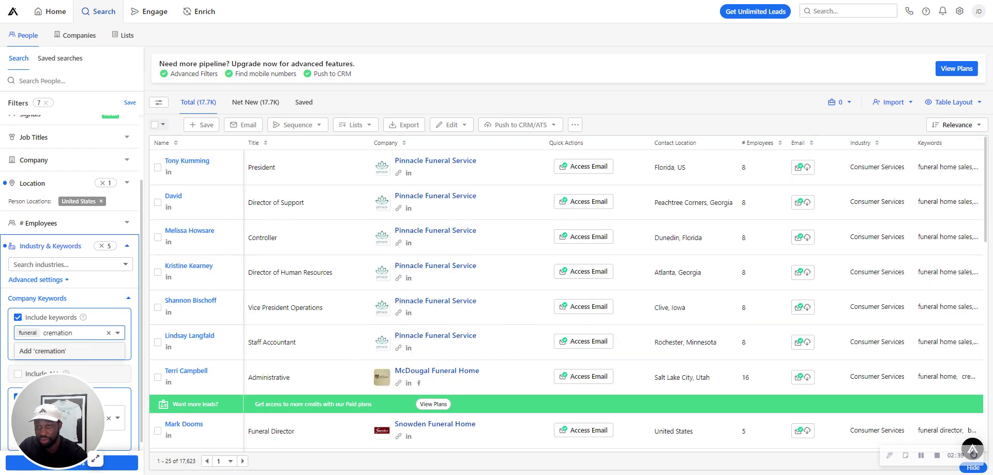
click(78, 353)
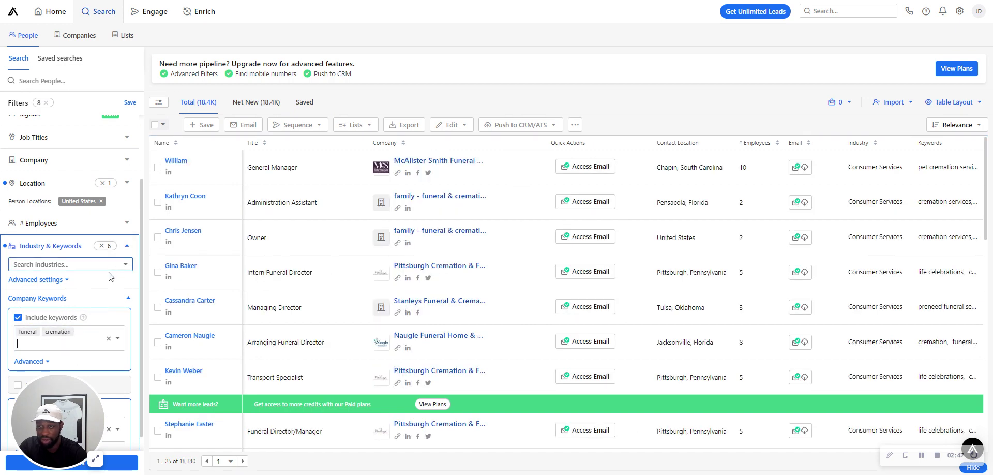
click(130, 302)
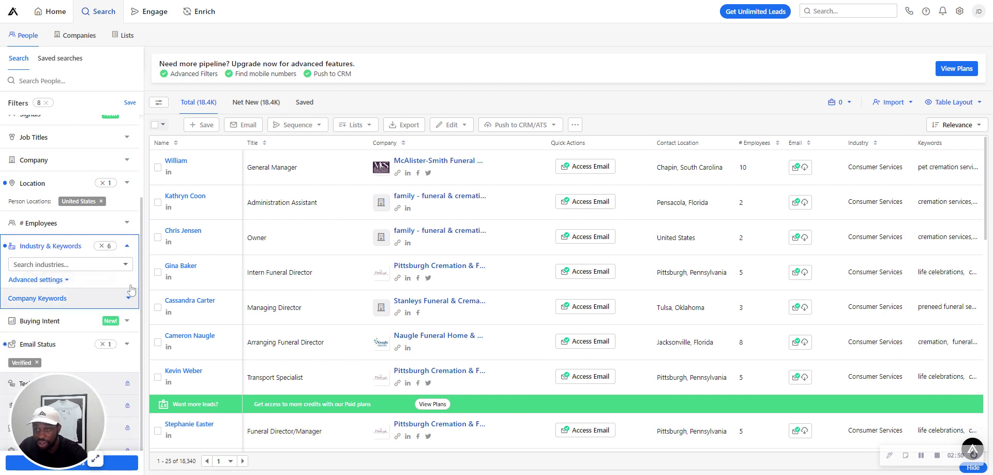
click(78, 247)
Step: Expand the Job Titles filter and add "funeral director" as an included job title
scroll(66, 262, up, 3)
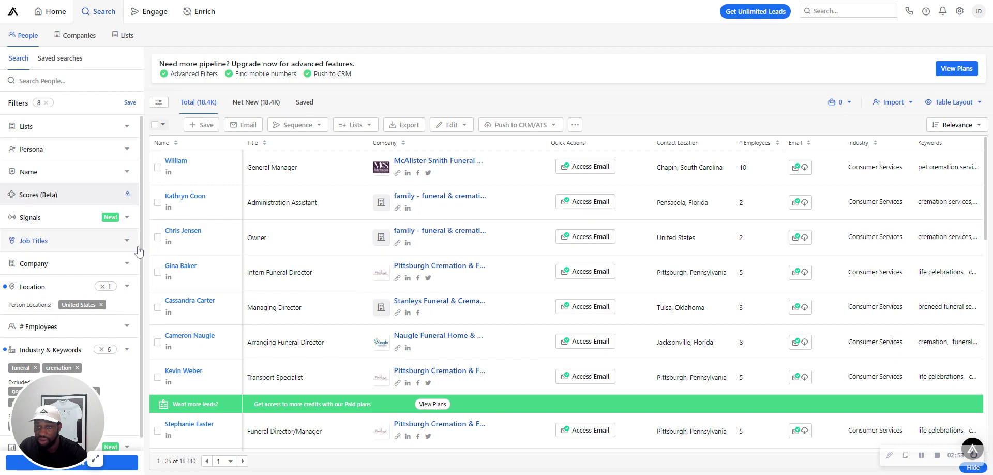
click(118, 248)
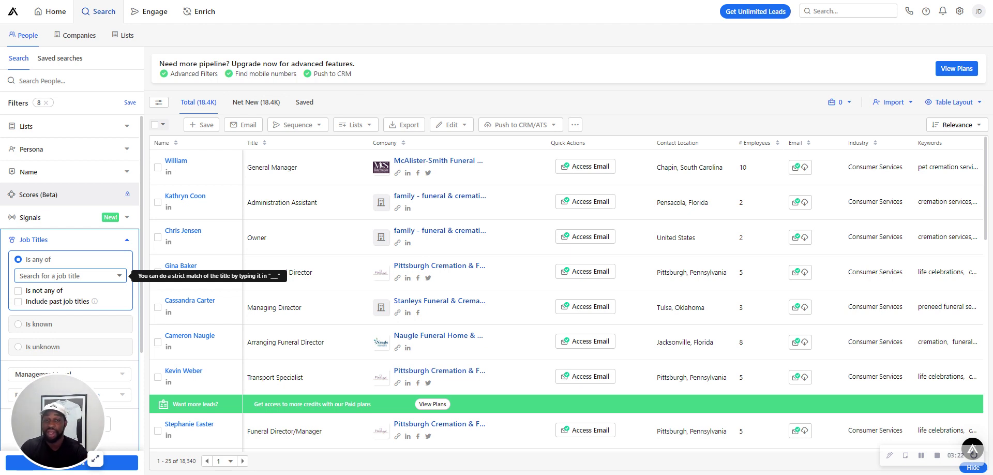
click(58, 278)
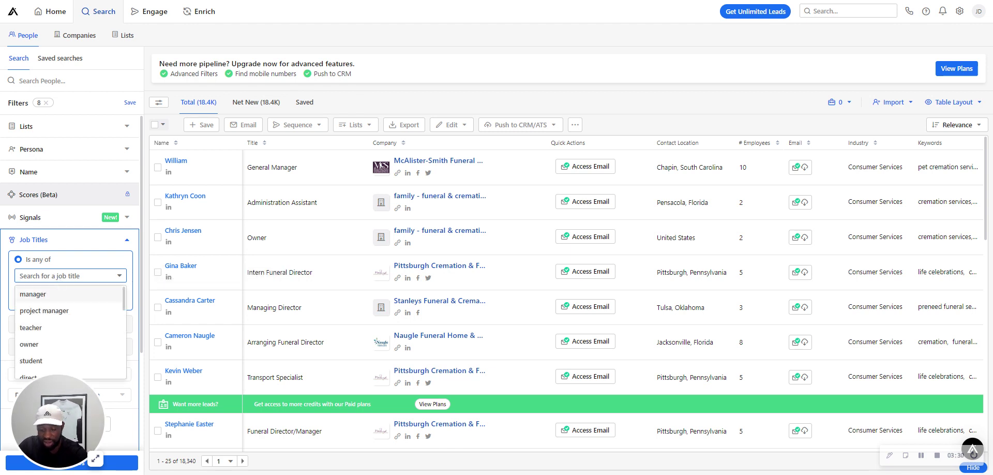
text(funera)
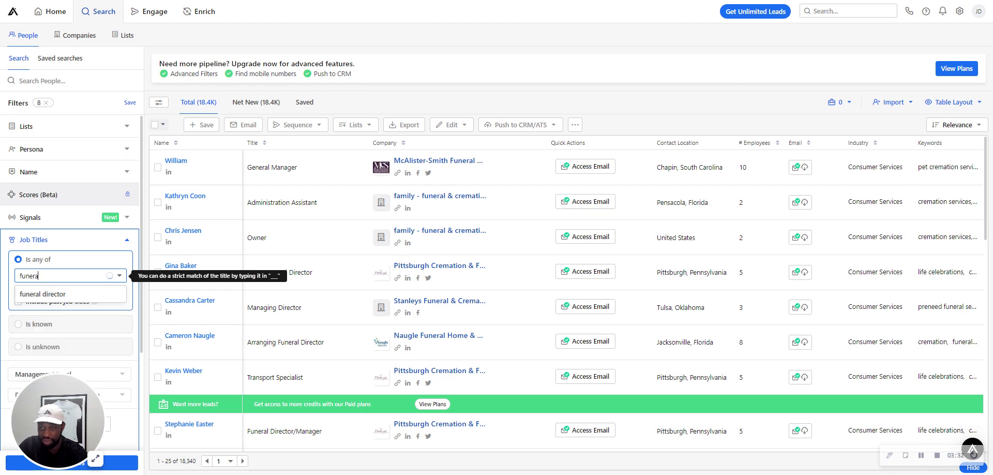
text(l)
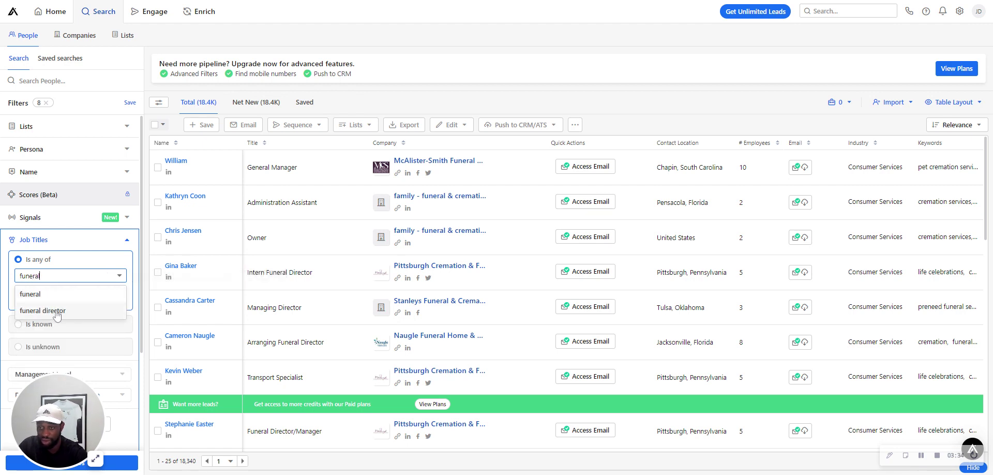
click(56, 311)
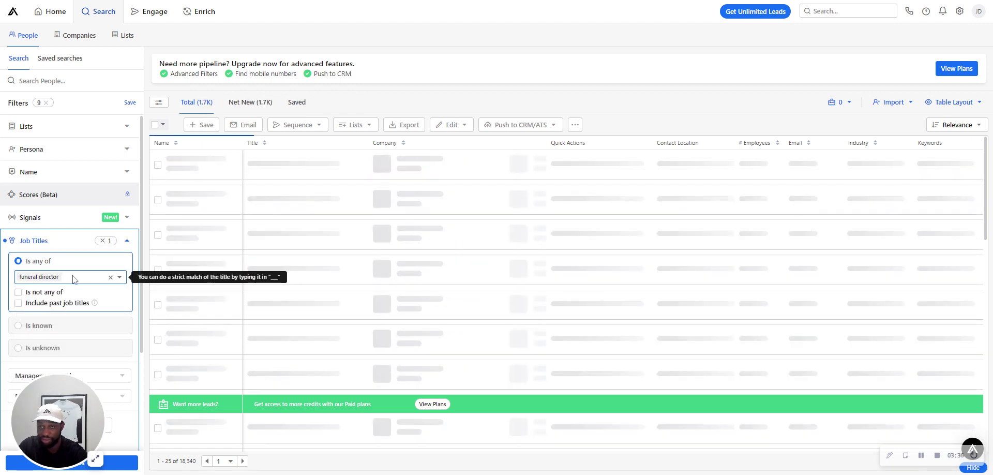
Step: Add the job titles "owner" and "ceo" to the included titles
text(owner)
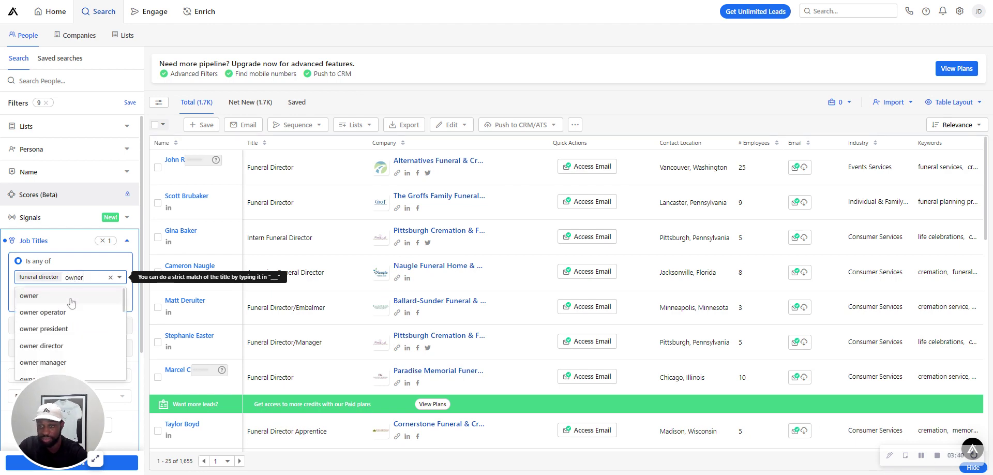
click(70, 299)
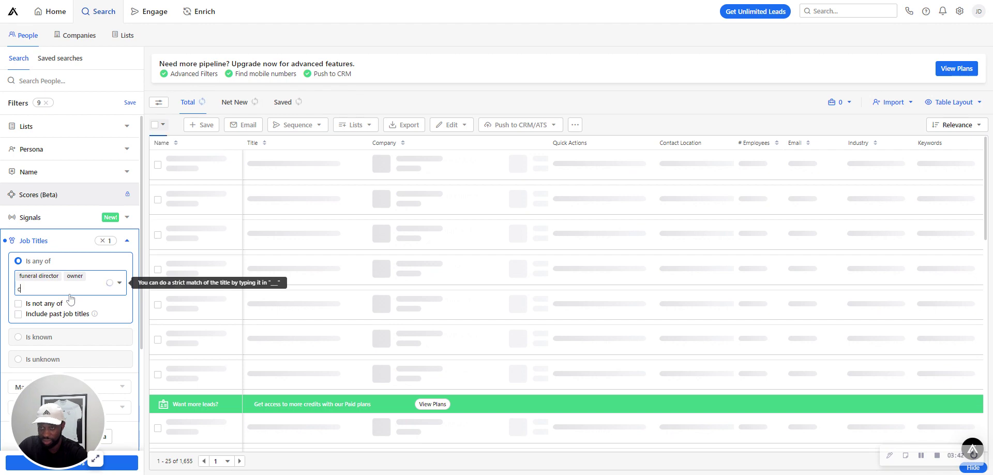
text(ceo)
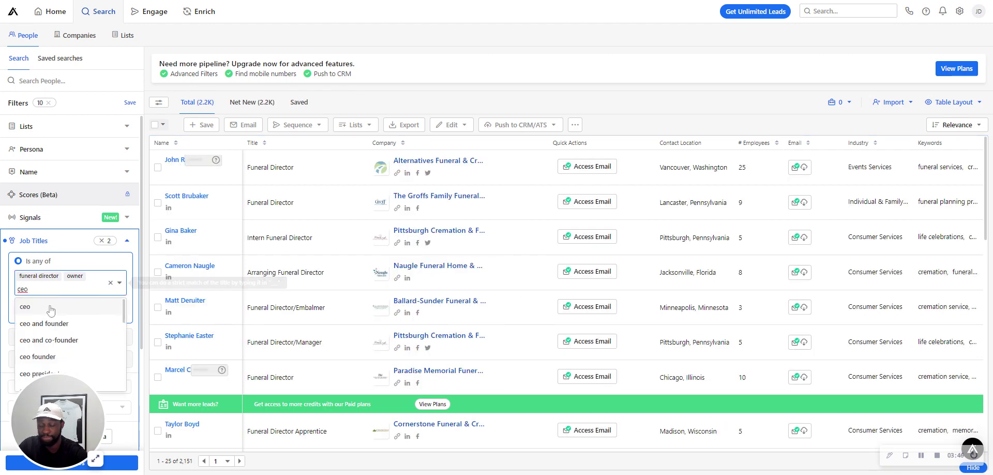
key(Return)
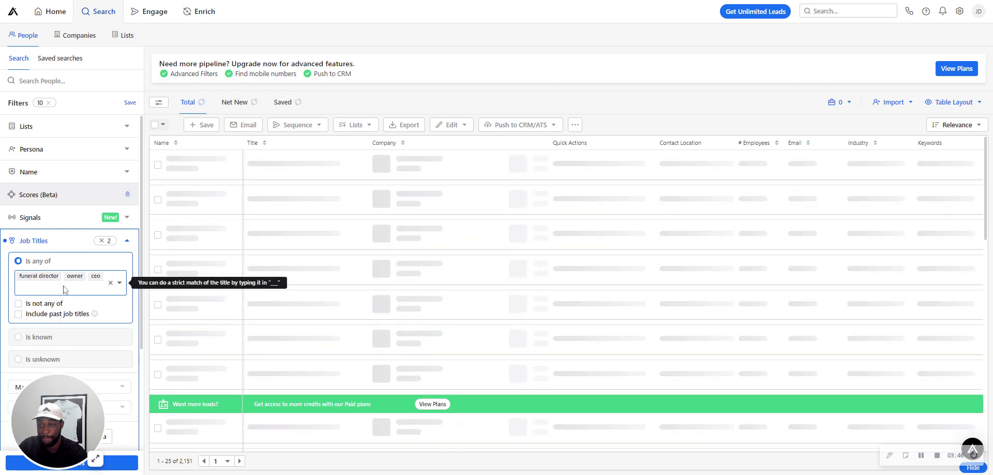
Step: Add "ceo and founder" and "cofounder" to the included job titles
text(ceo)
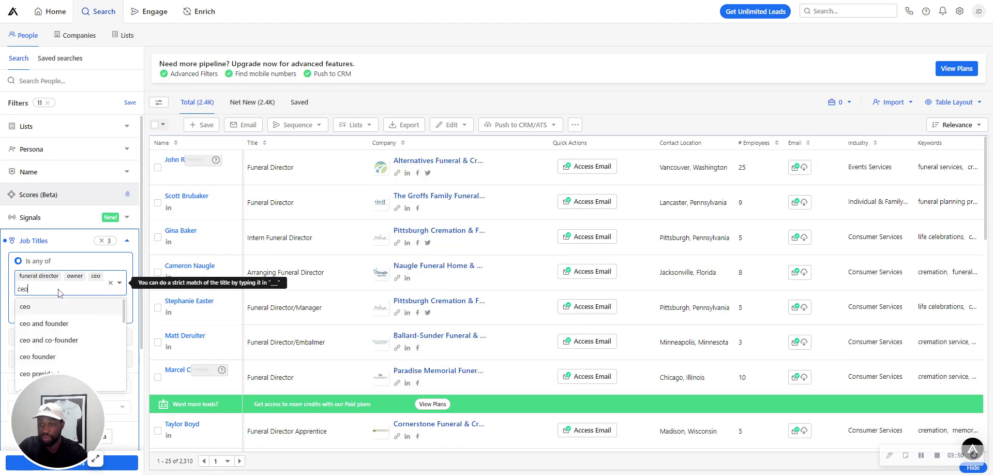
click(59, 323)
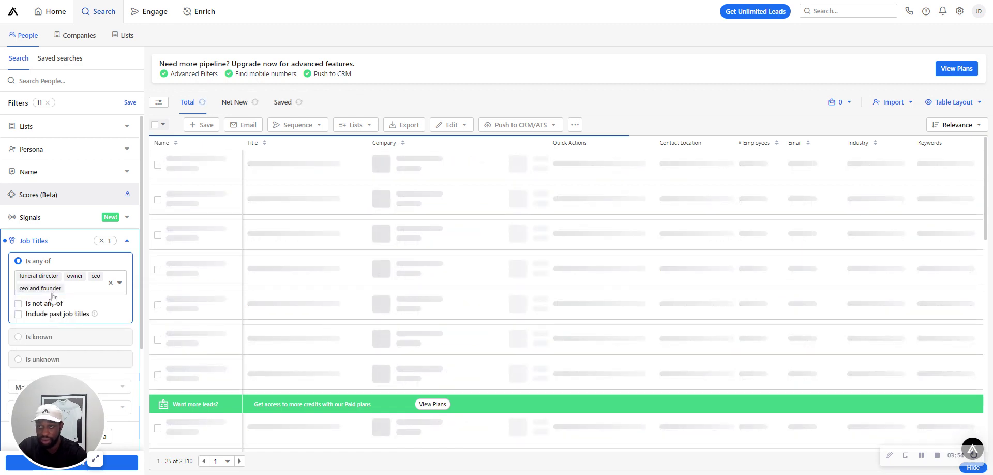
click(63, 293)
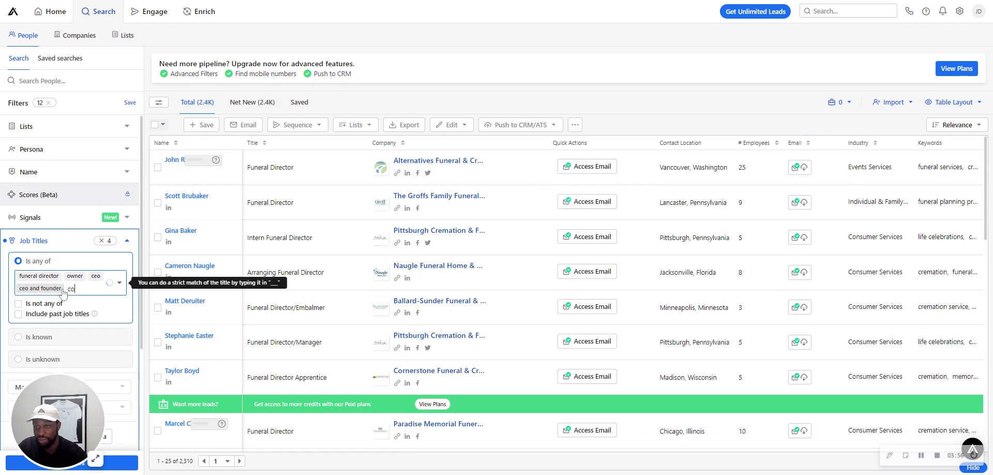
text(cof)
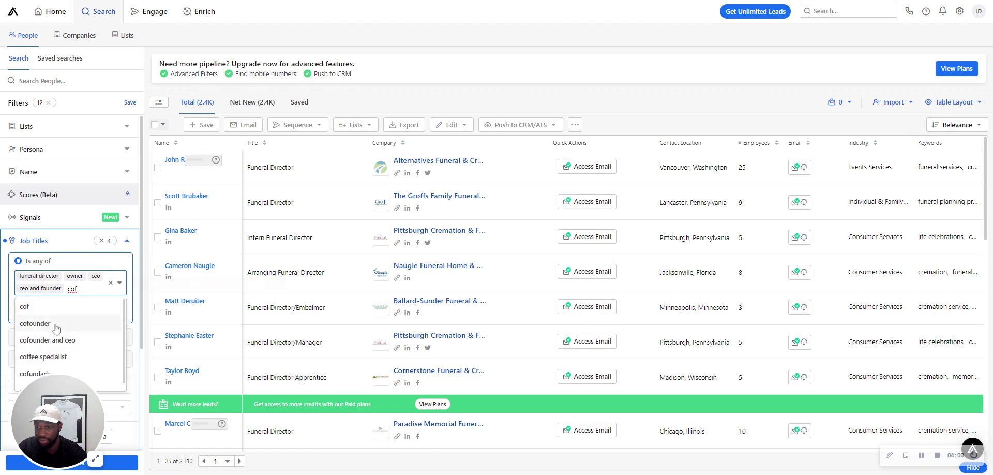
click(55, 325)
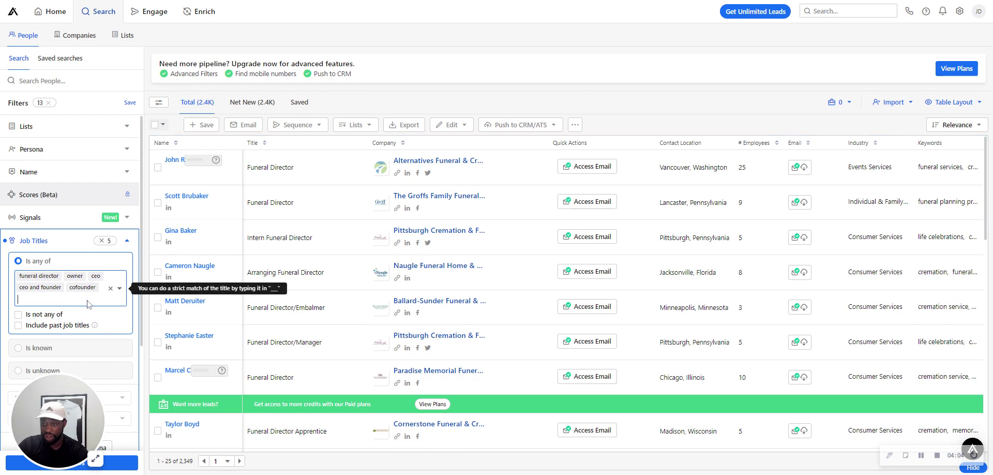
Step: Add "marketing director" to the included job titles
text(mar)
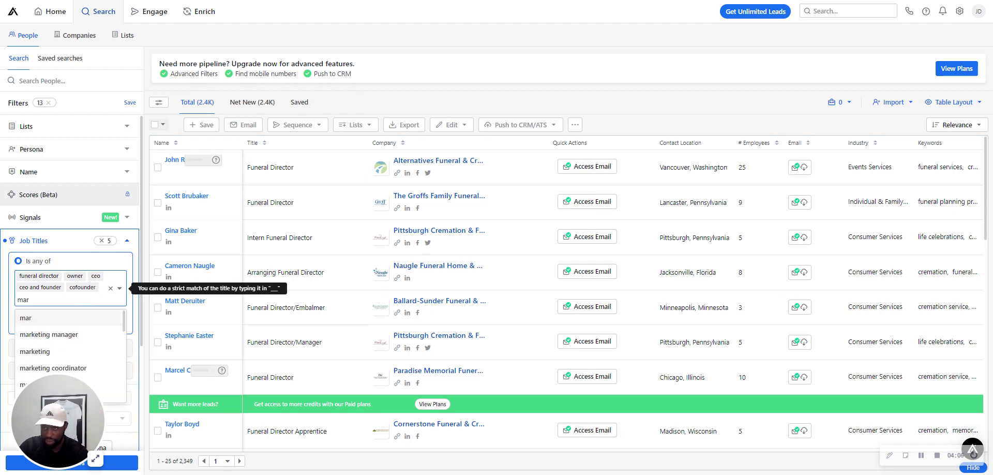
text(k)
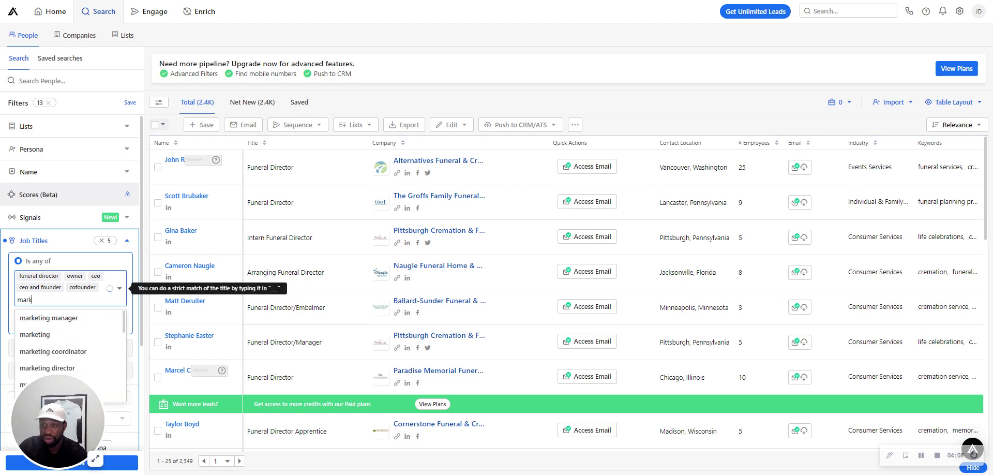
text(erting)
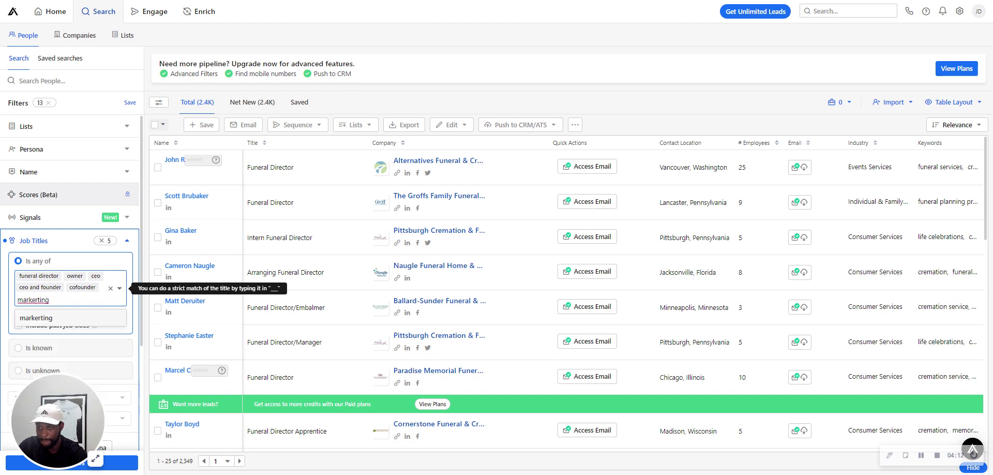
key(BackSpace)
key(BackSpace)
key(BackSpace)
key(BackSpace)
key(BackSpace)
key(BackSpace)
key(BackSpace)
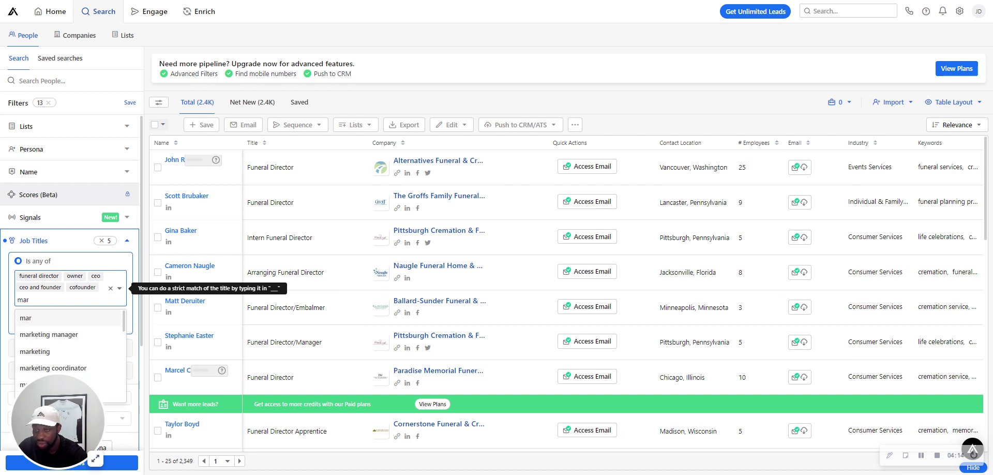
text(eting director)
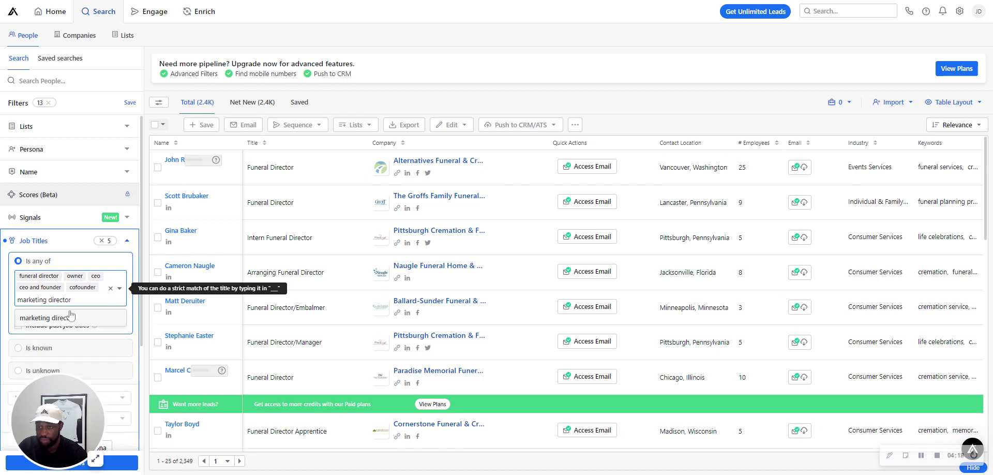
key(Return)
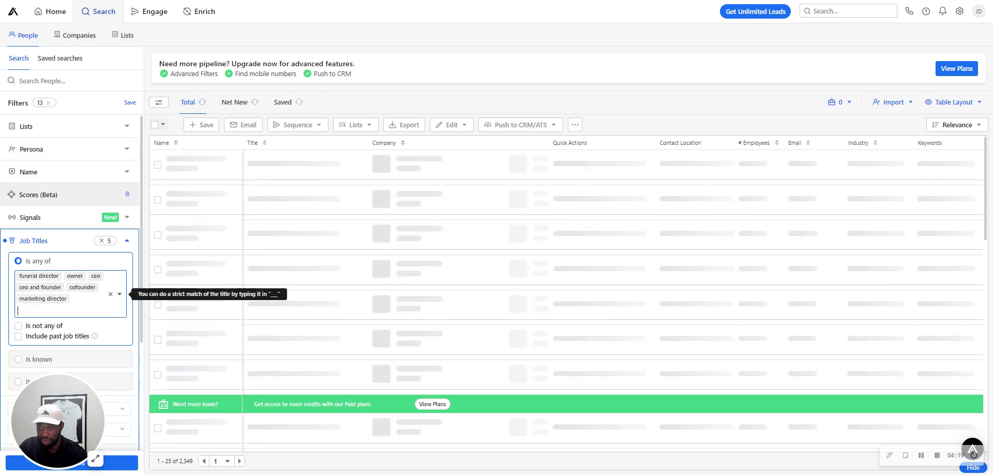
Step: Add "director of marketing" to the included job titles and collapse the Job Titles filter
text(dire)
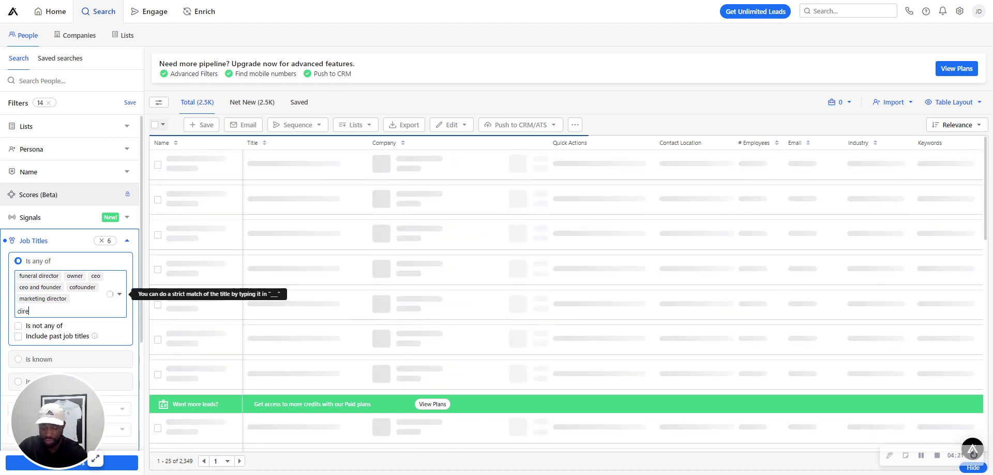
text(ctor of marketing)
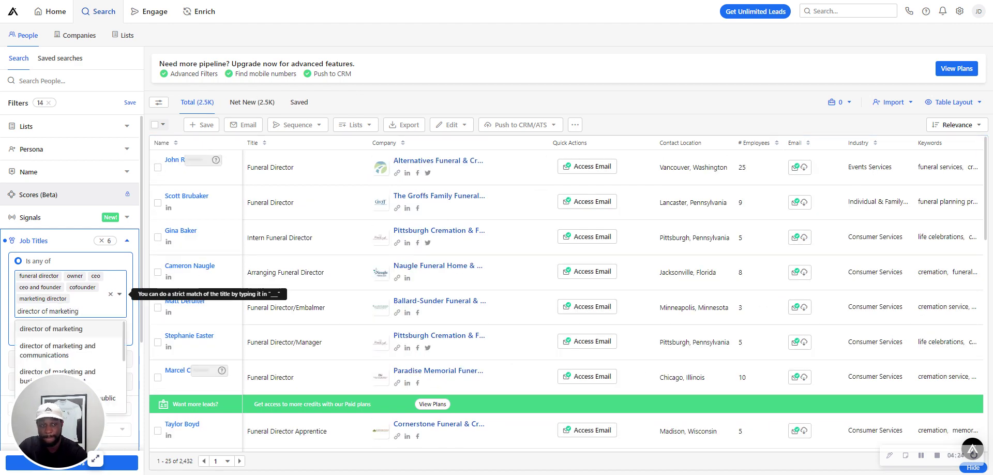
click(78, 330)
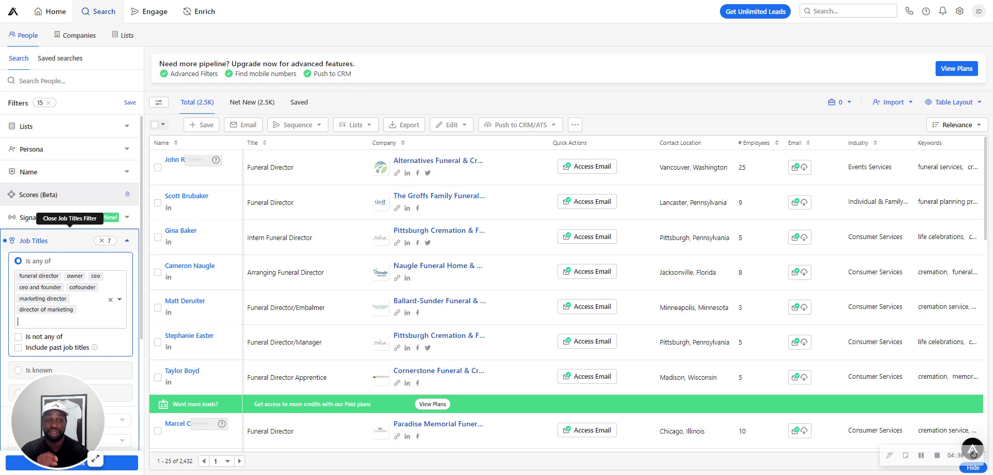
click(127, 241)
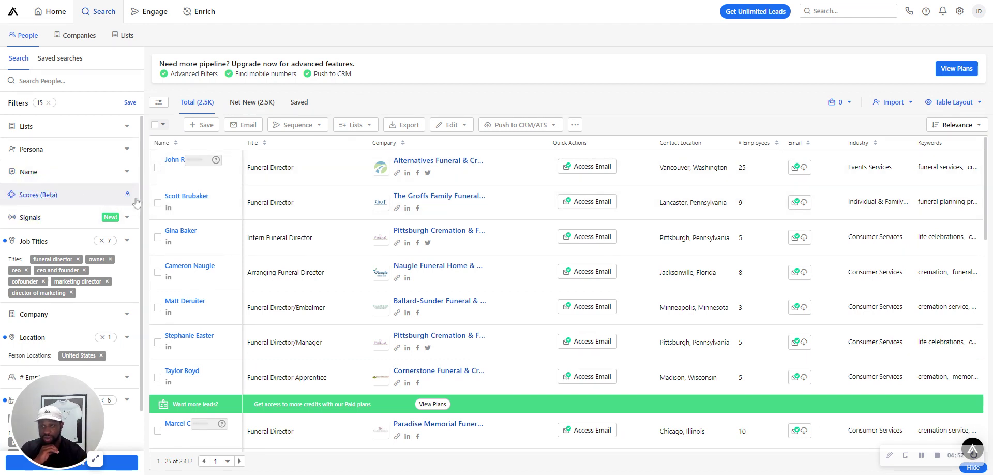
scroll(98, 207, down, 1)
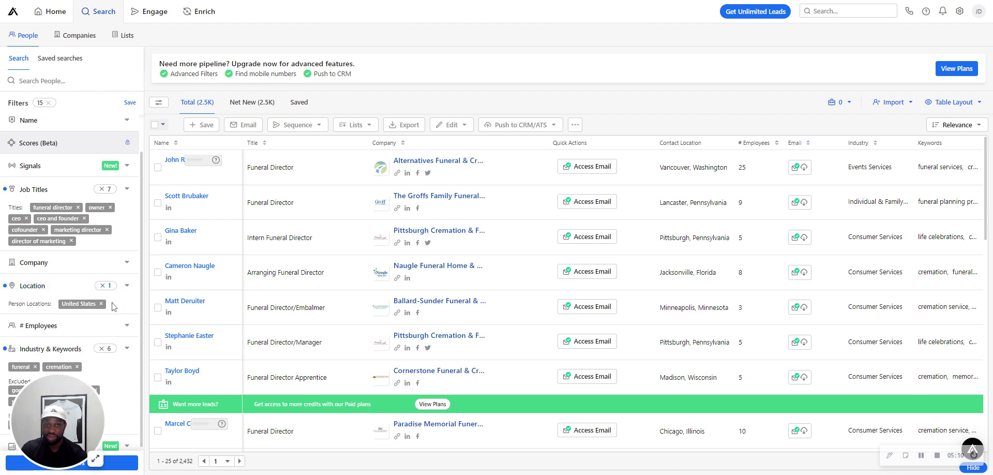
scroll(113, 305, down, 1)
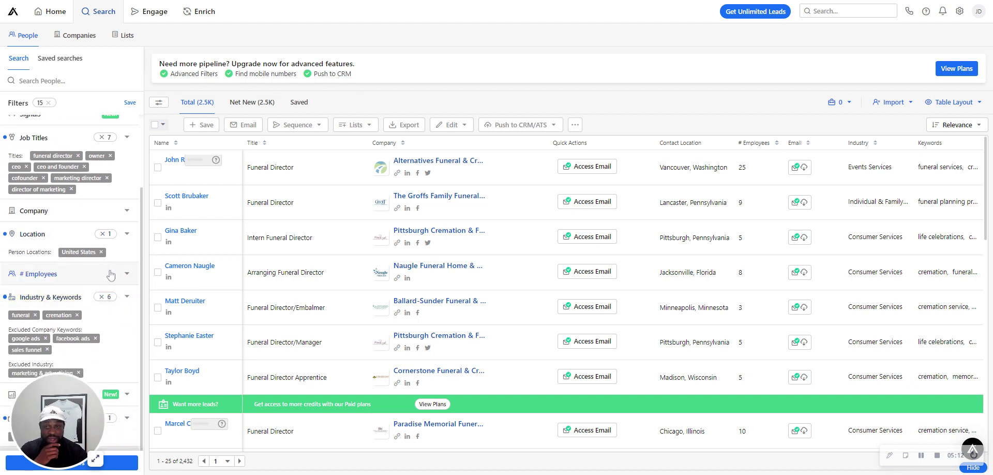
scroll(110, 274, up, 2)
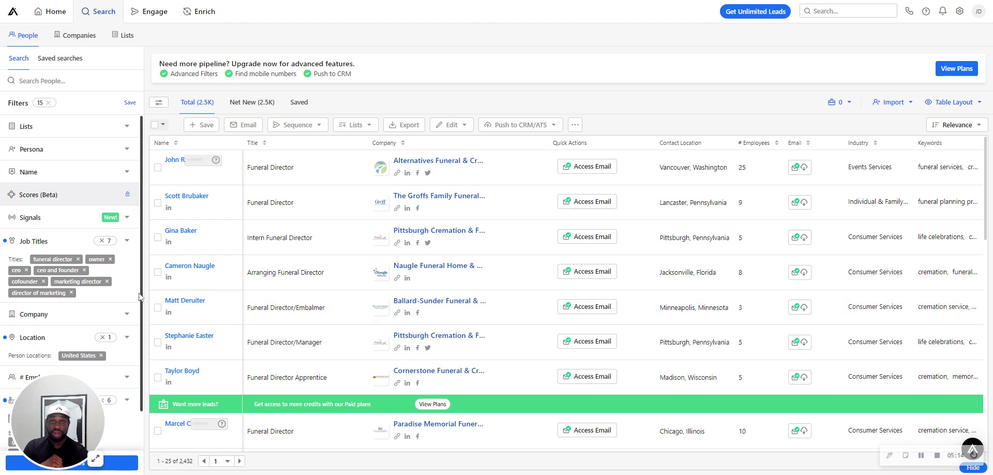